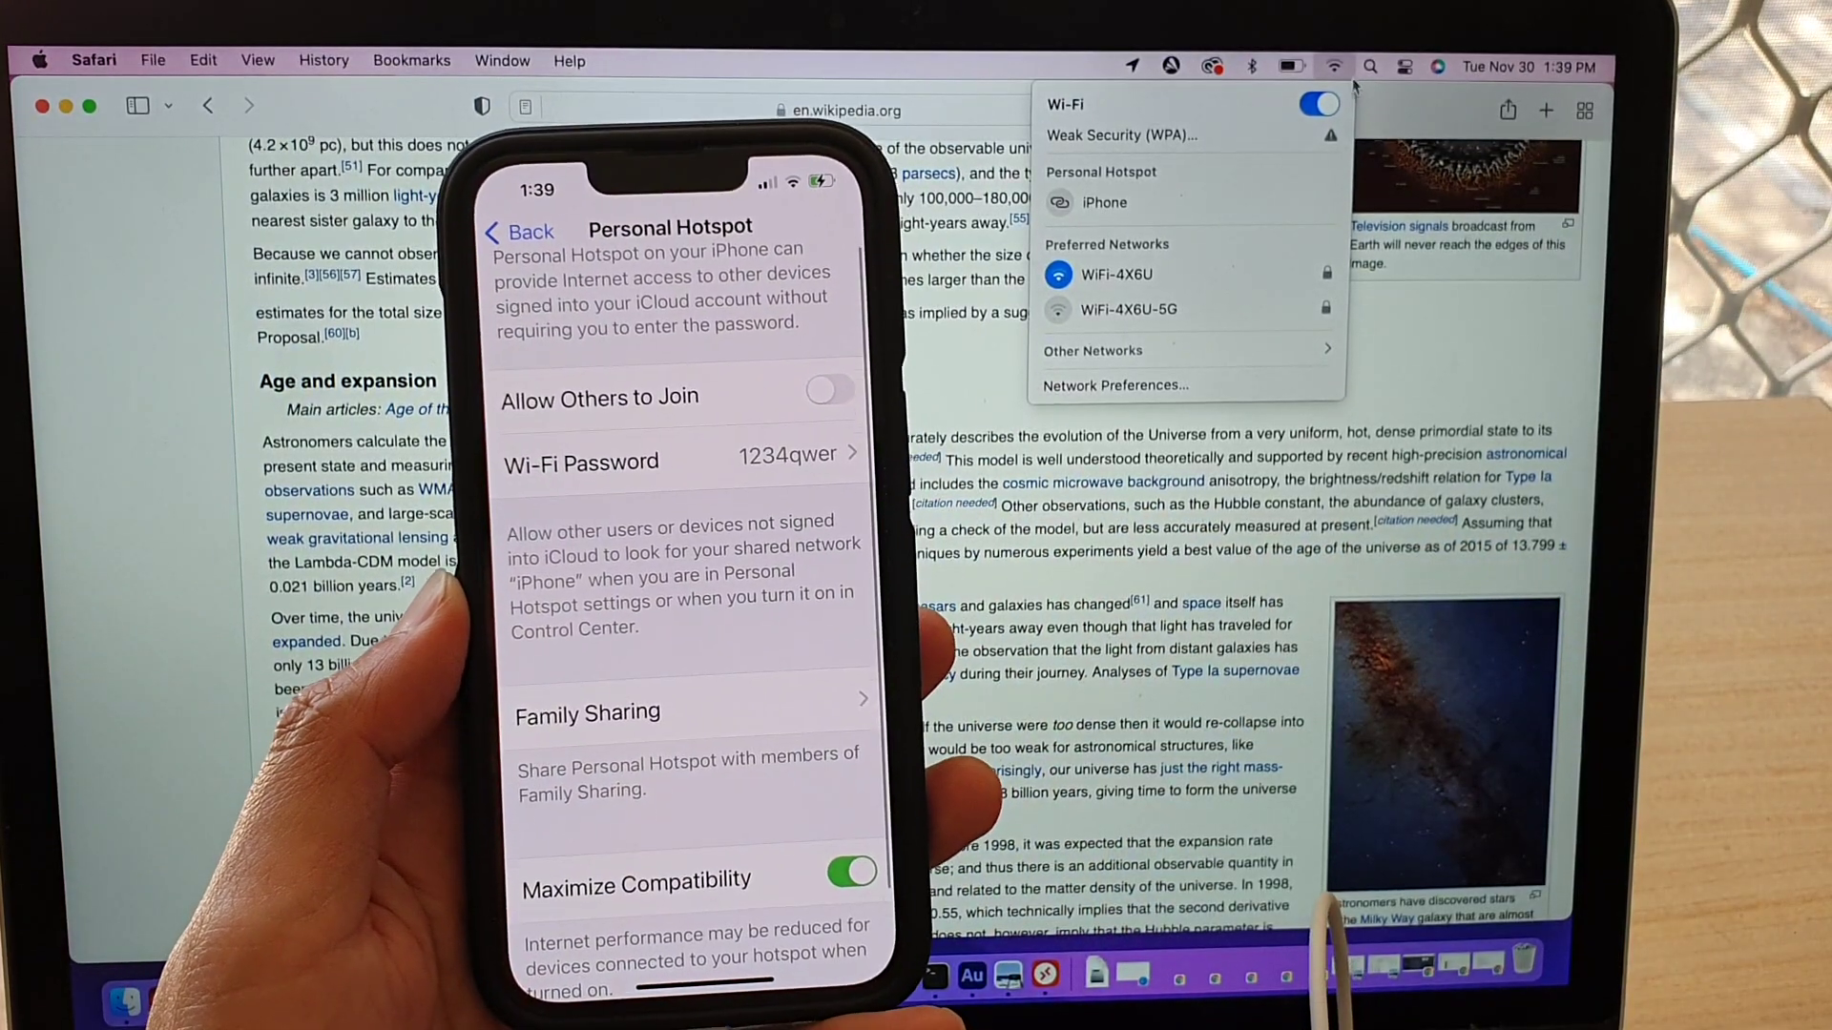
Step: Confirm the iPhone appears as a Personal Hotspot in the Mac's Wi-Fi network list
click(1336, 66)
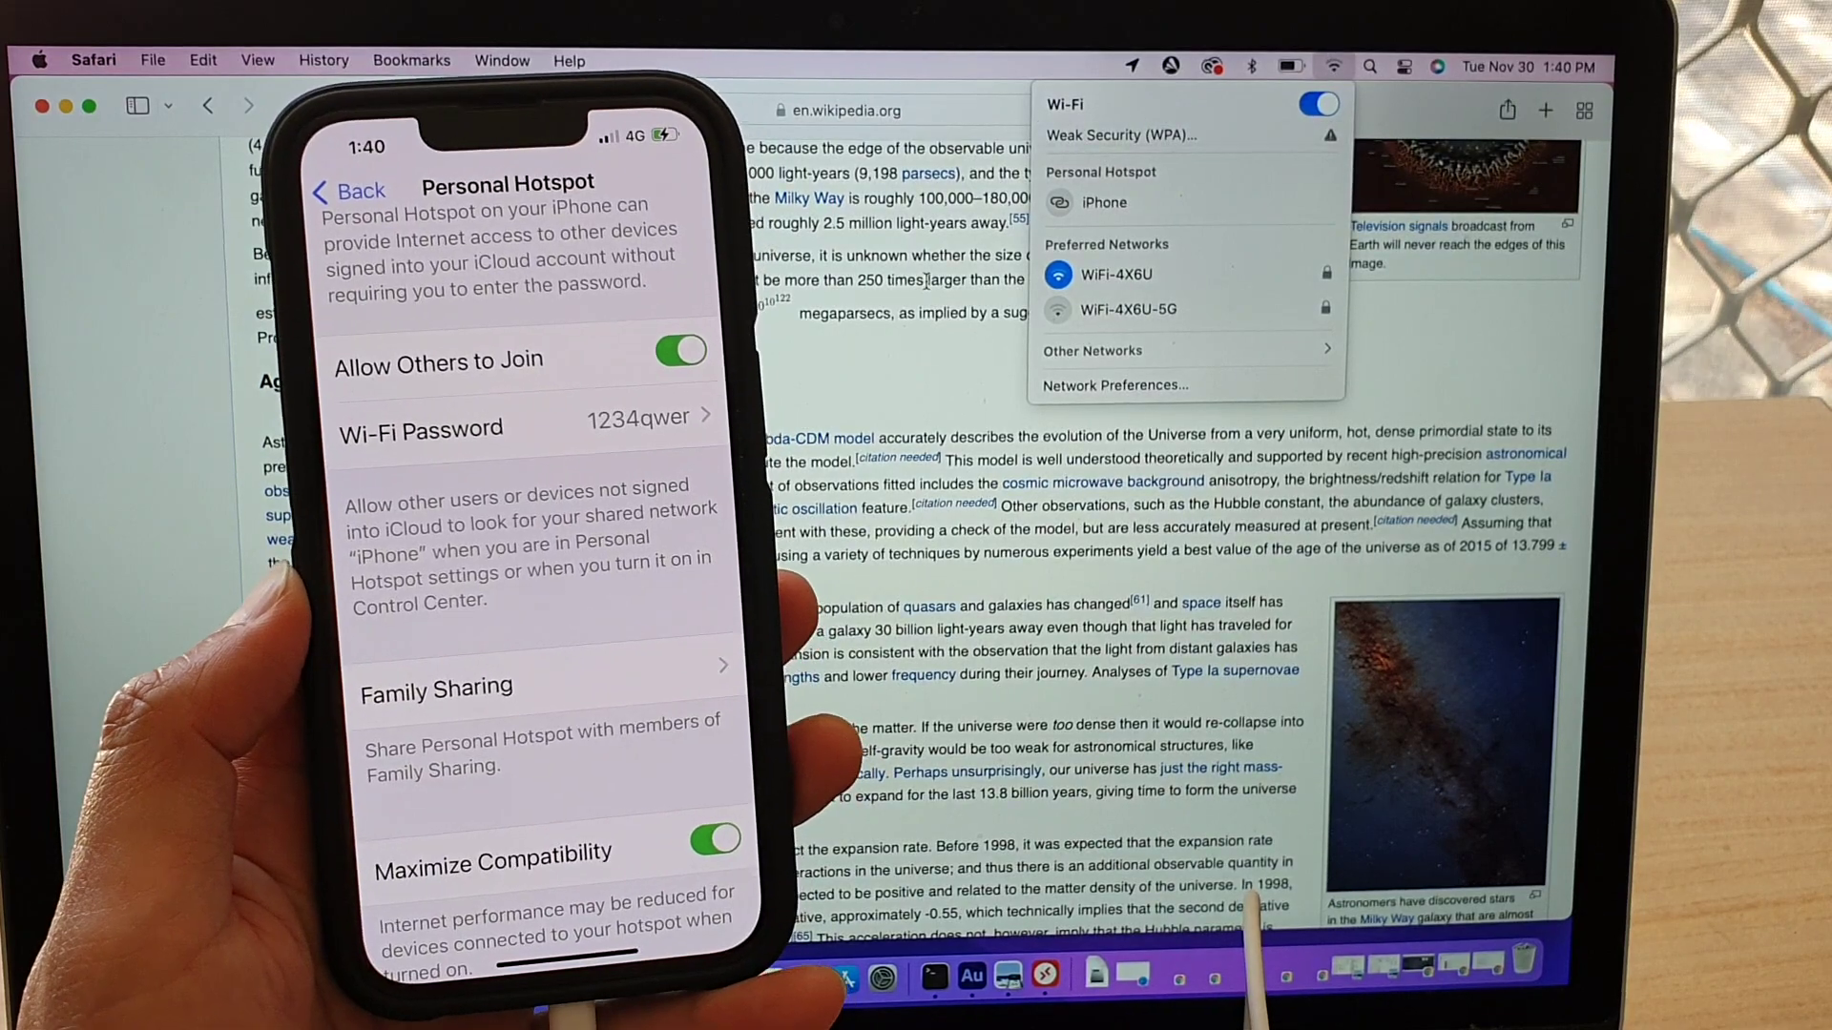
Step: Switch the Mac from the home network to the iPhone's Personal Hotspot
click(930, 286)
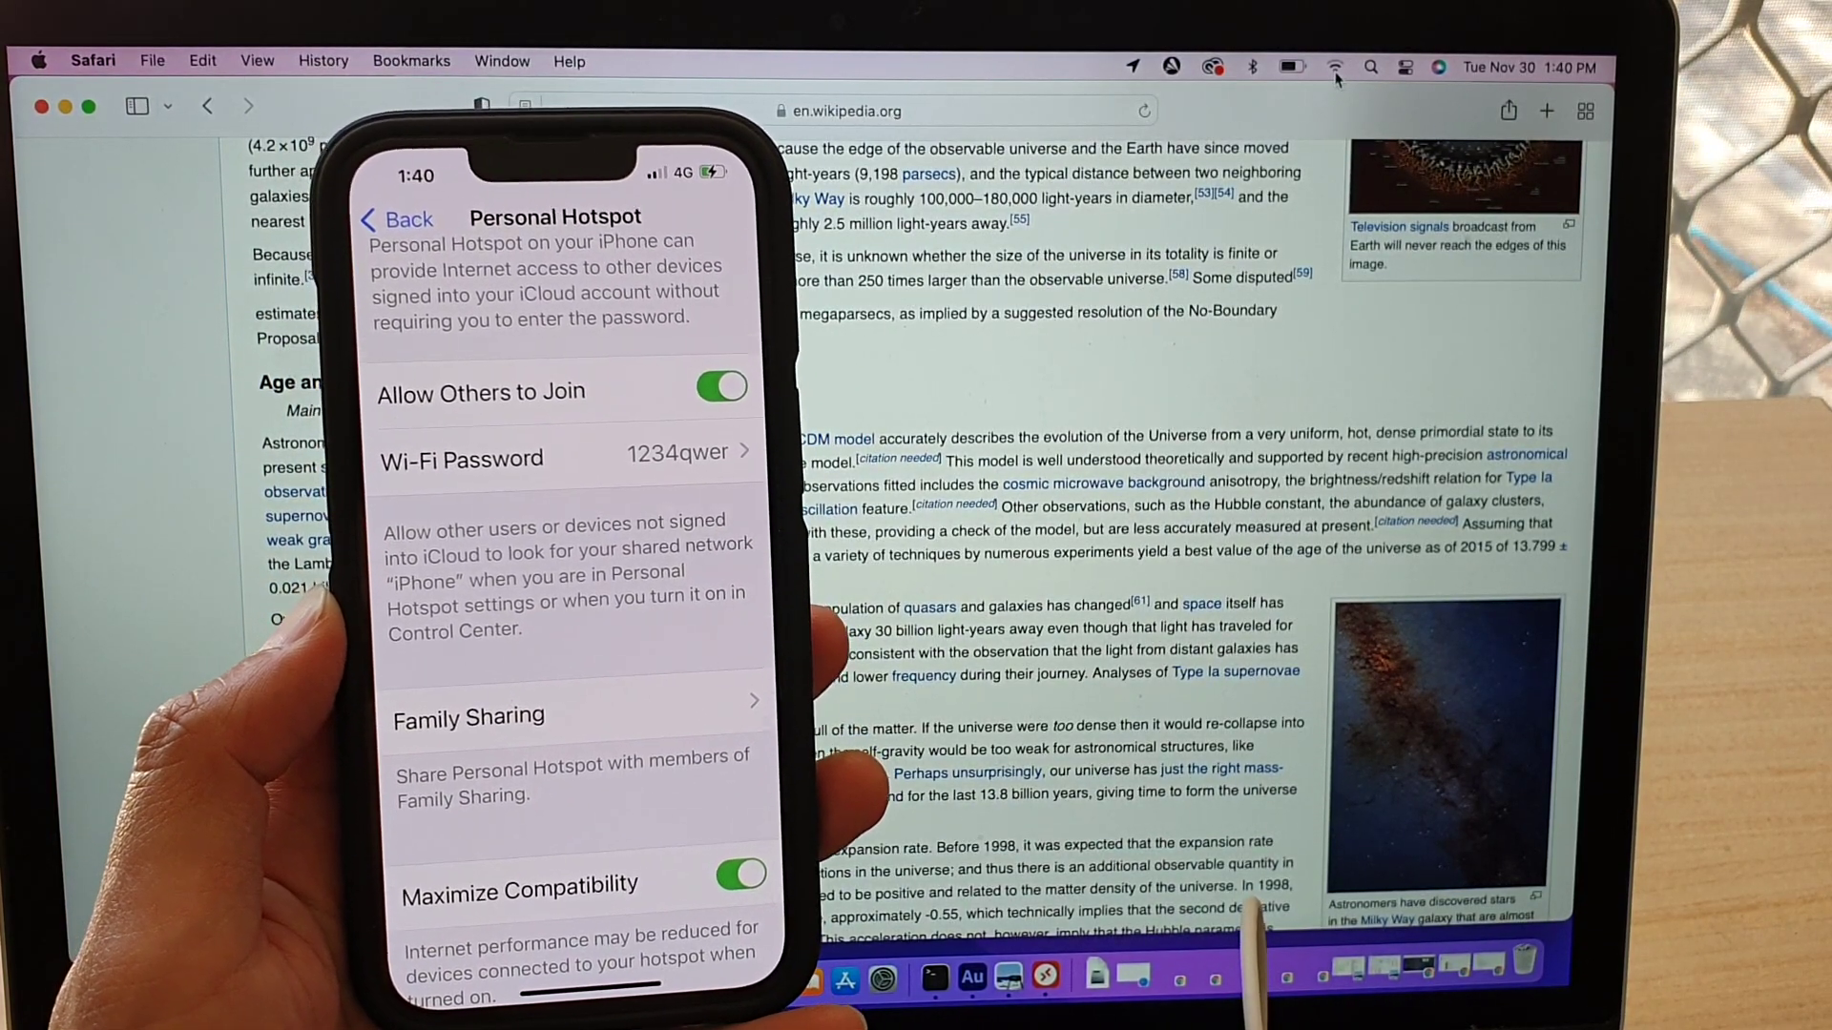
click(1336, 69)
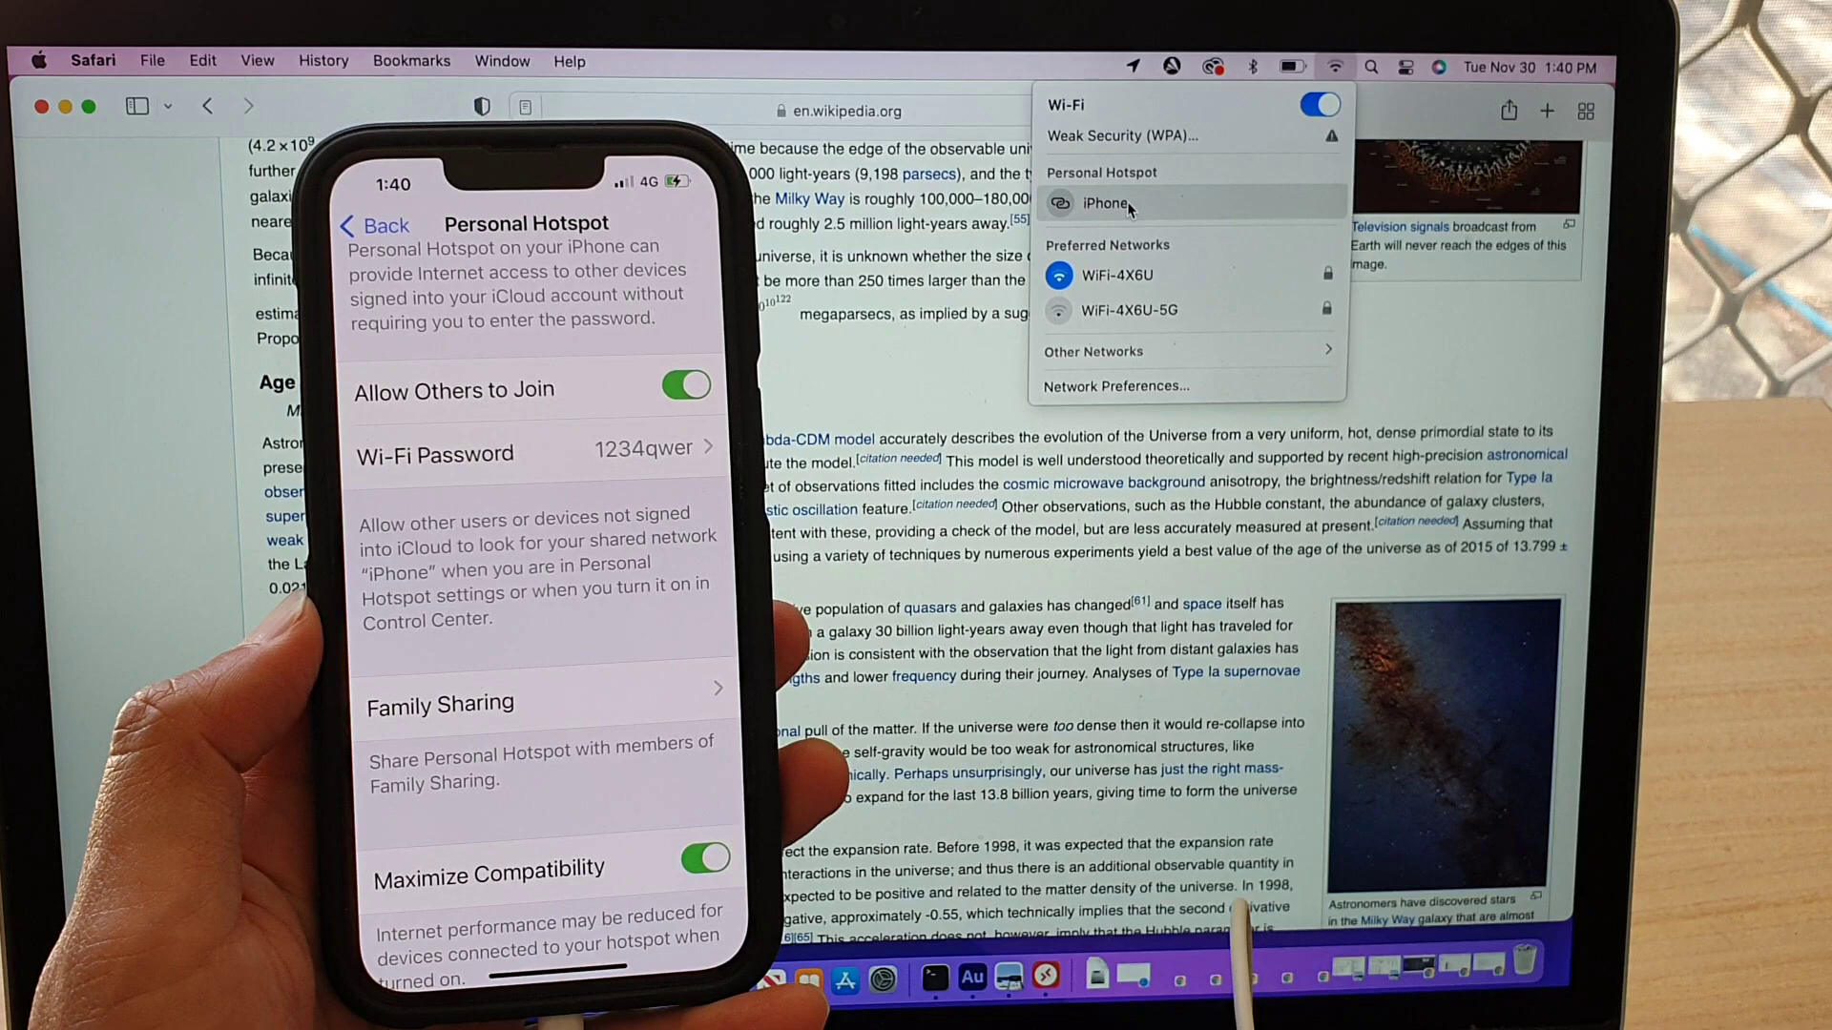
click(1140, 200)
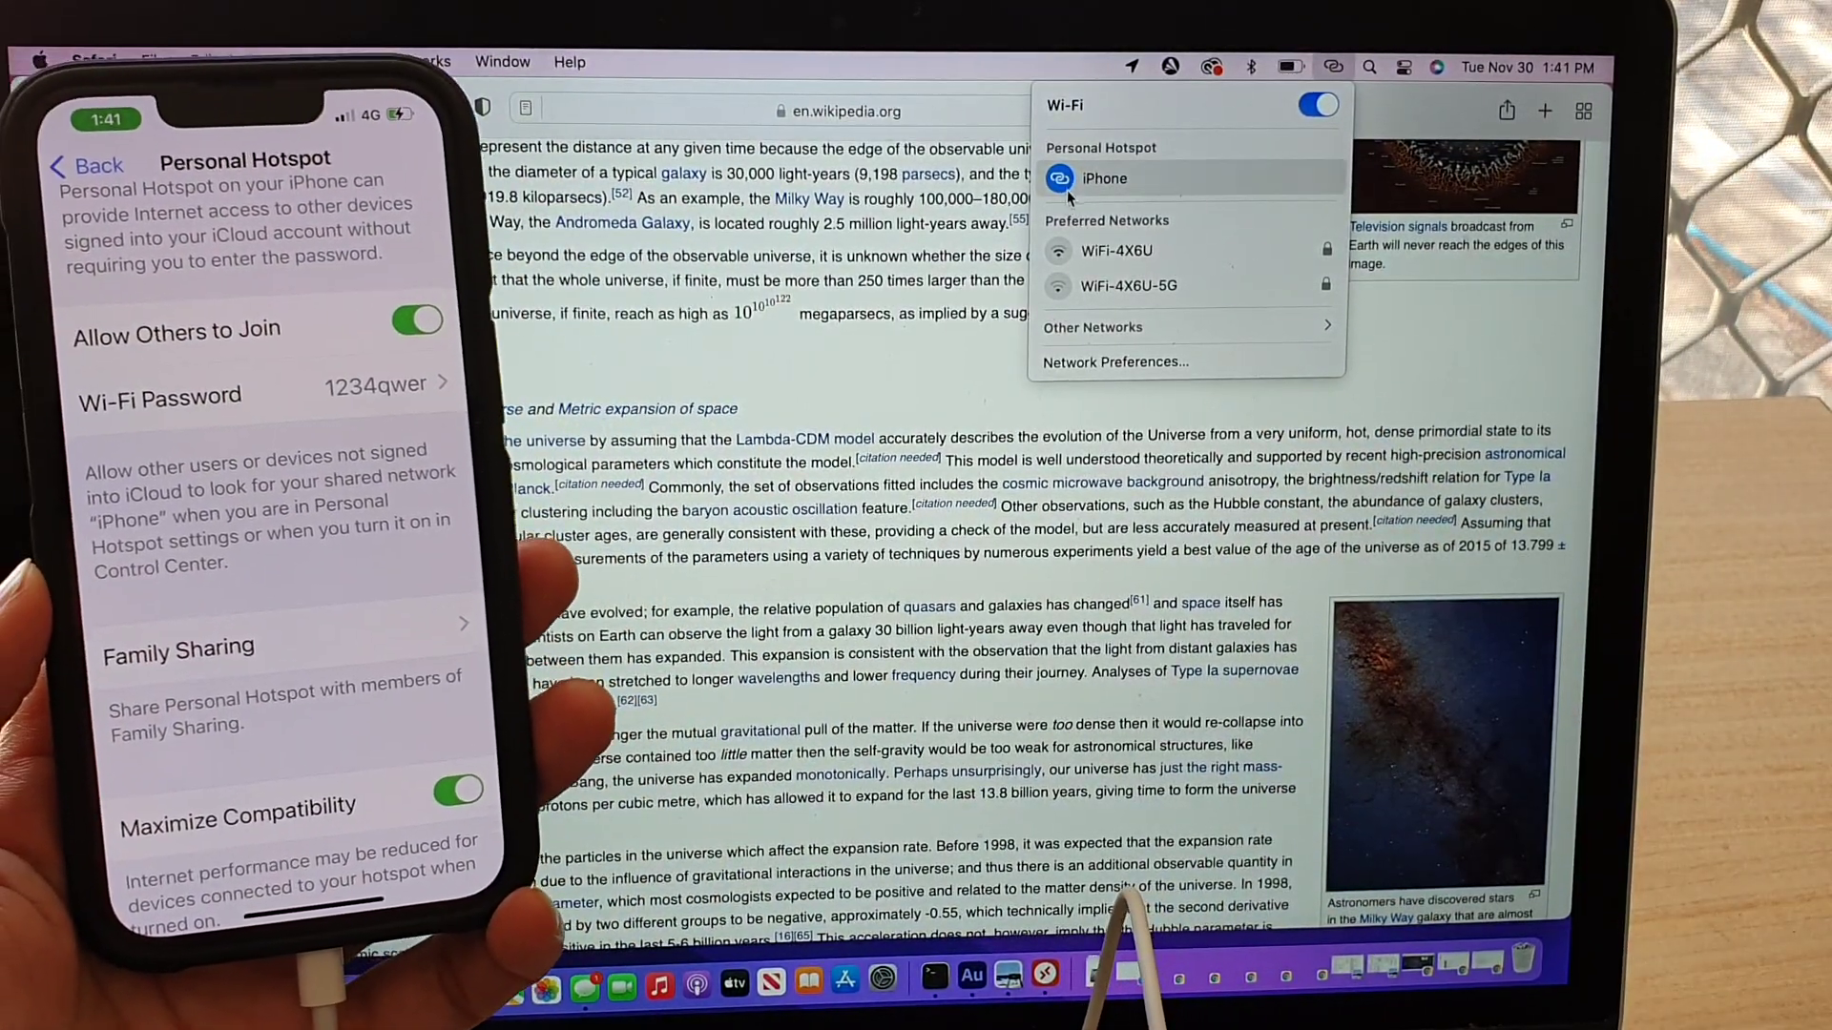
Step: Dismiss the Wi-Fi network list so the hotspot icon shows in the menu bar
click(951, 267)
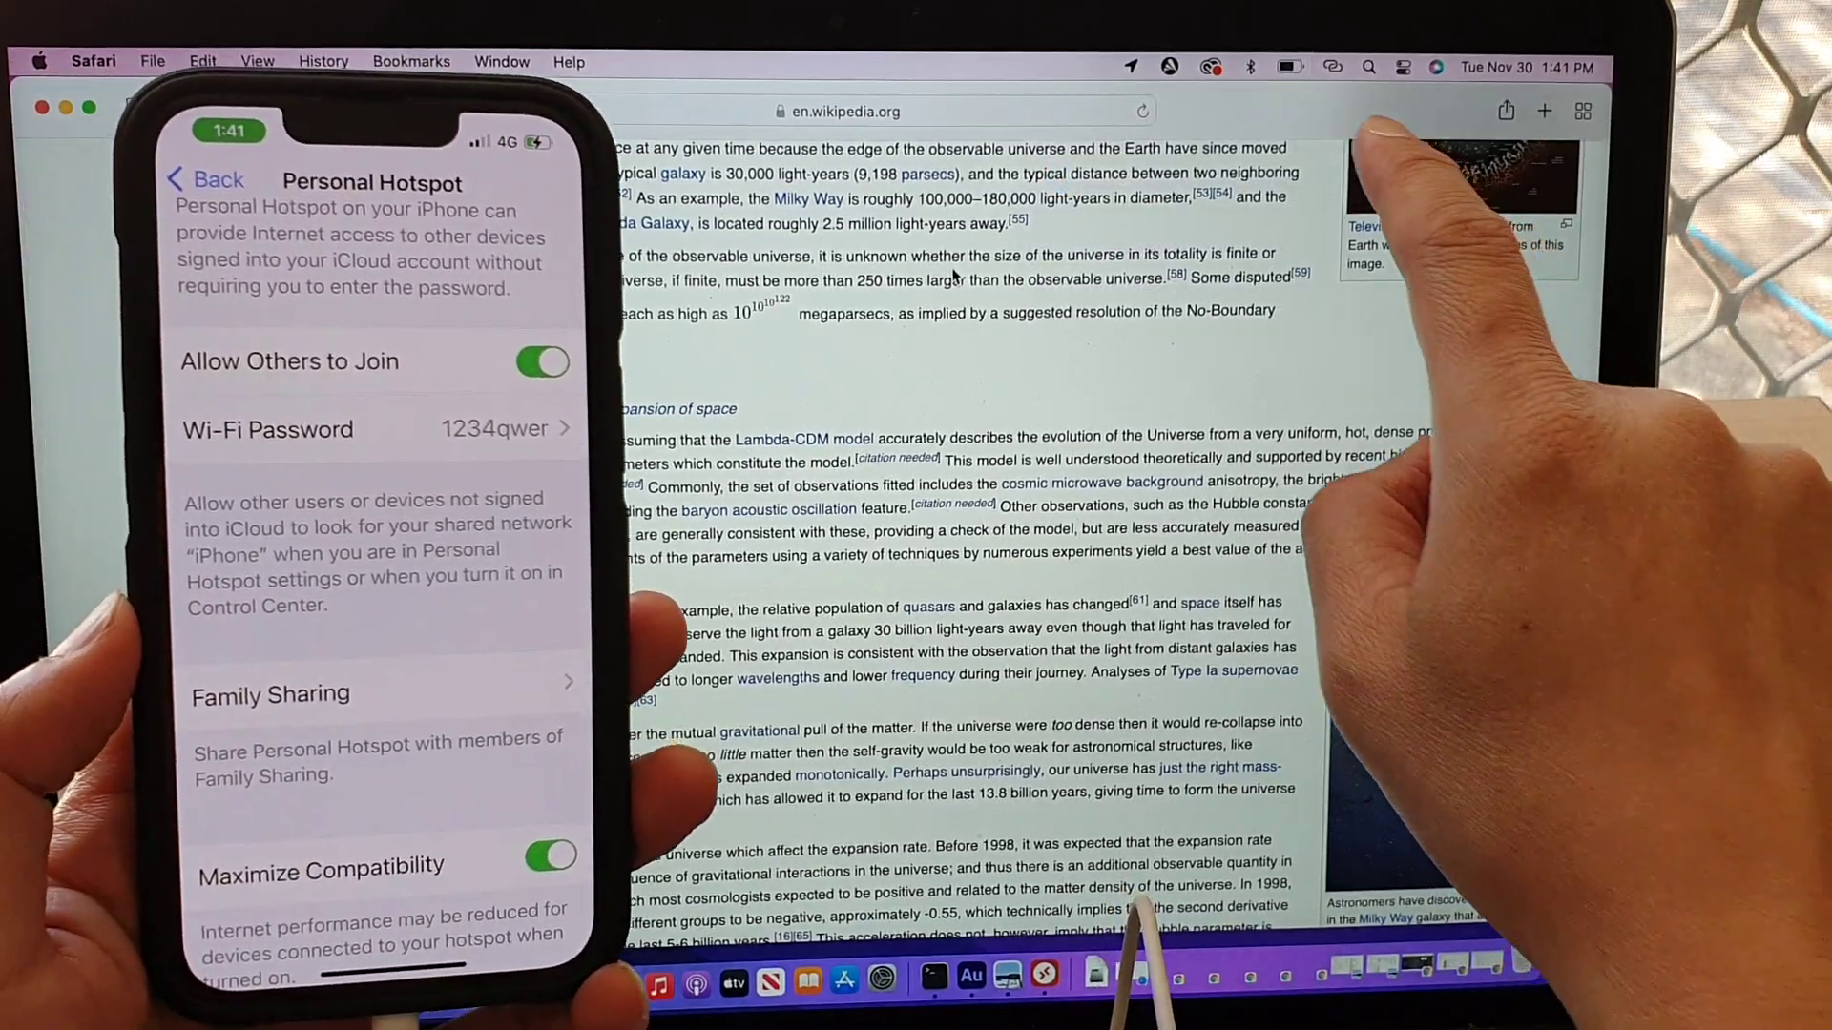